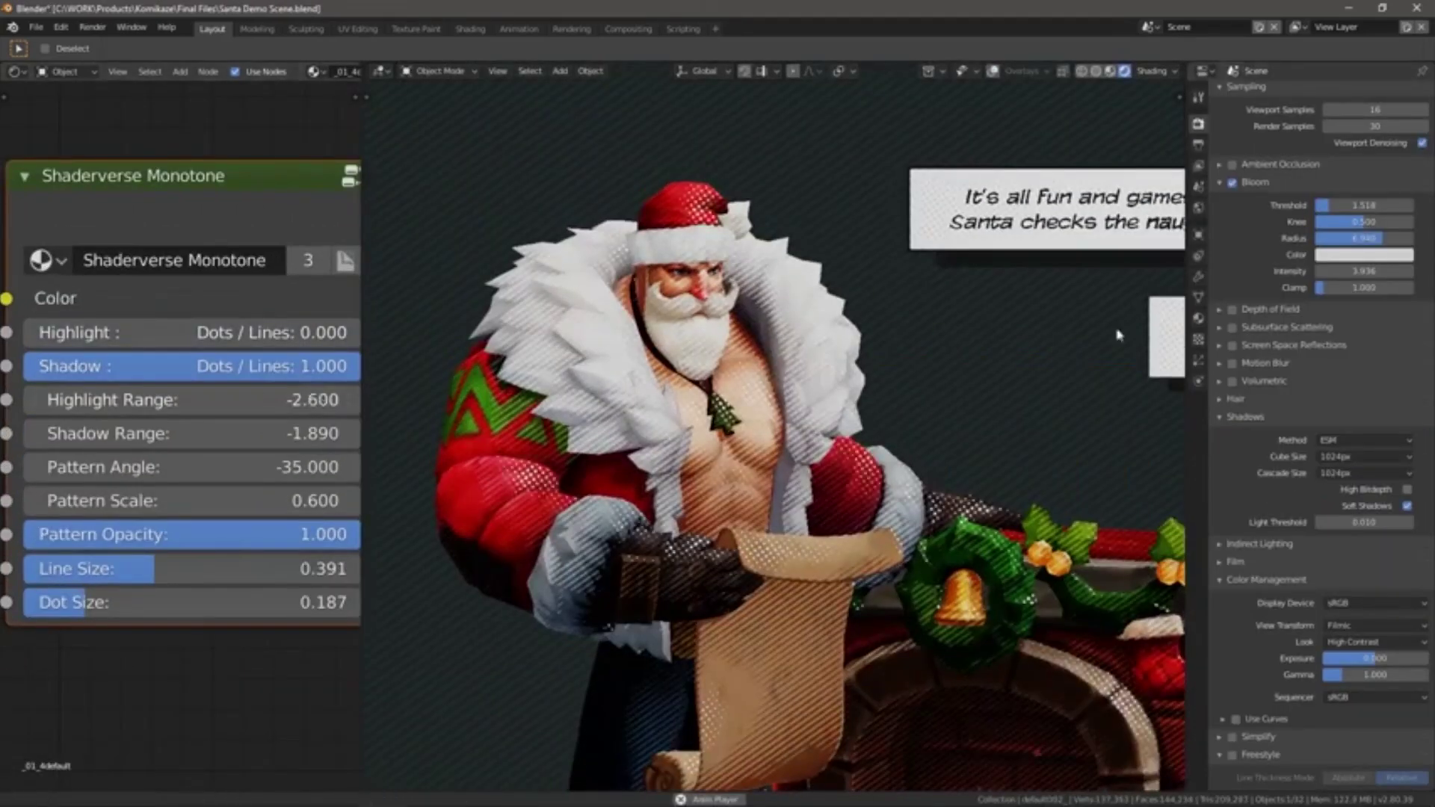
Step: Drag the Monotone node's Highlight Range to a new value
left_click_drag(191, 399, 224, 399)
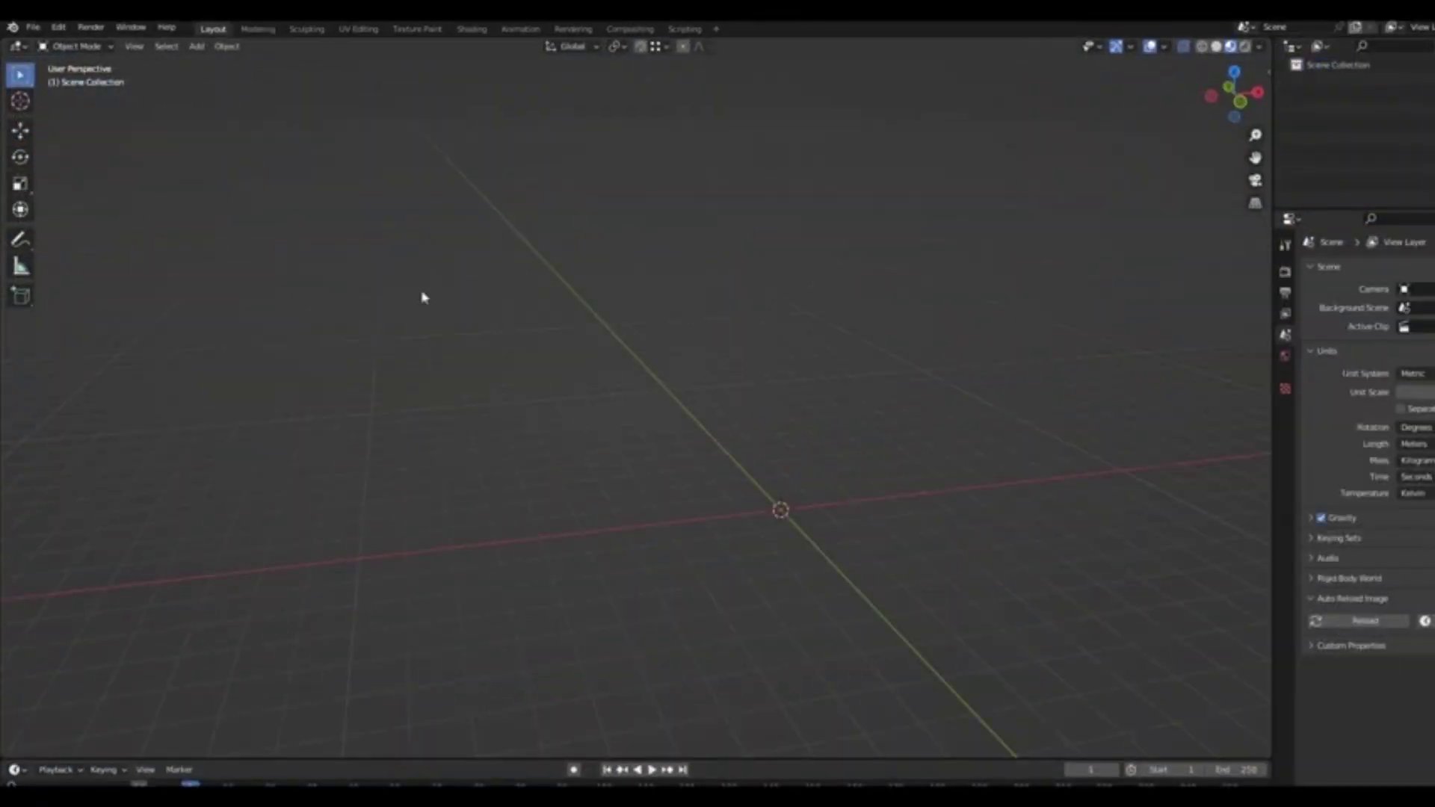
Step: Append the TrashKit, apply the sphere's scale, change Seed and set Scatter Density to 10
left_click(126, 197)
left_click(625, 255)
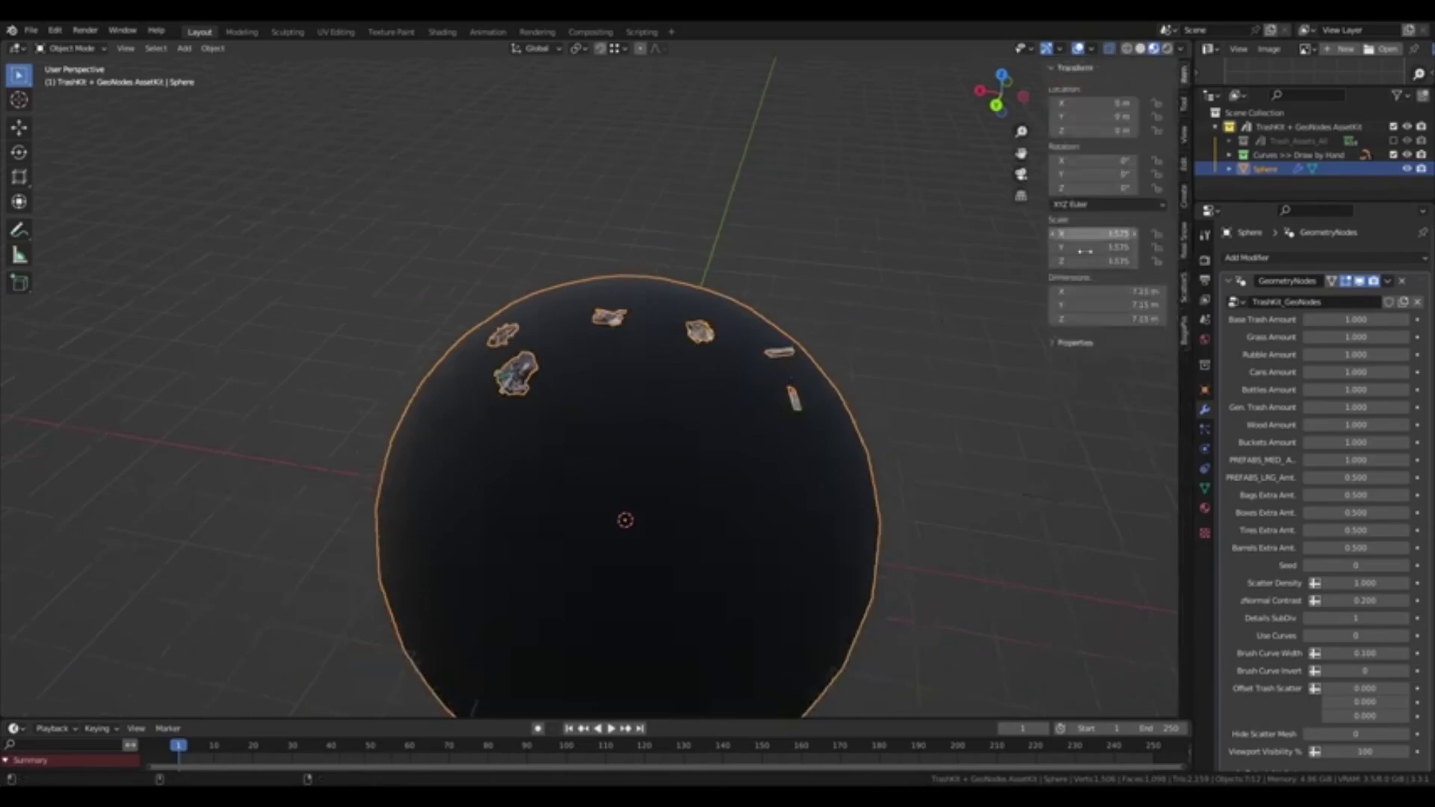
left_click(862, 428)
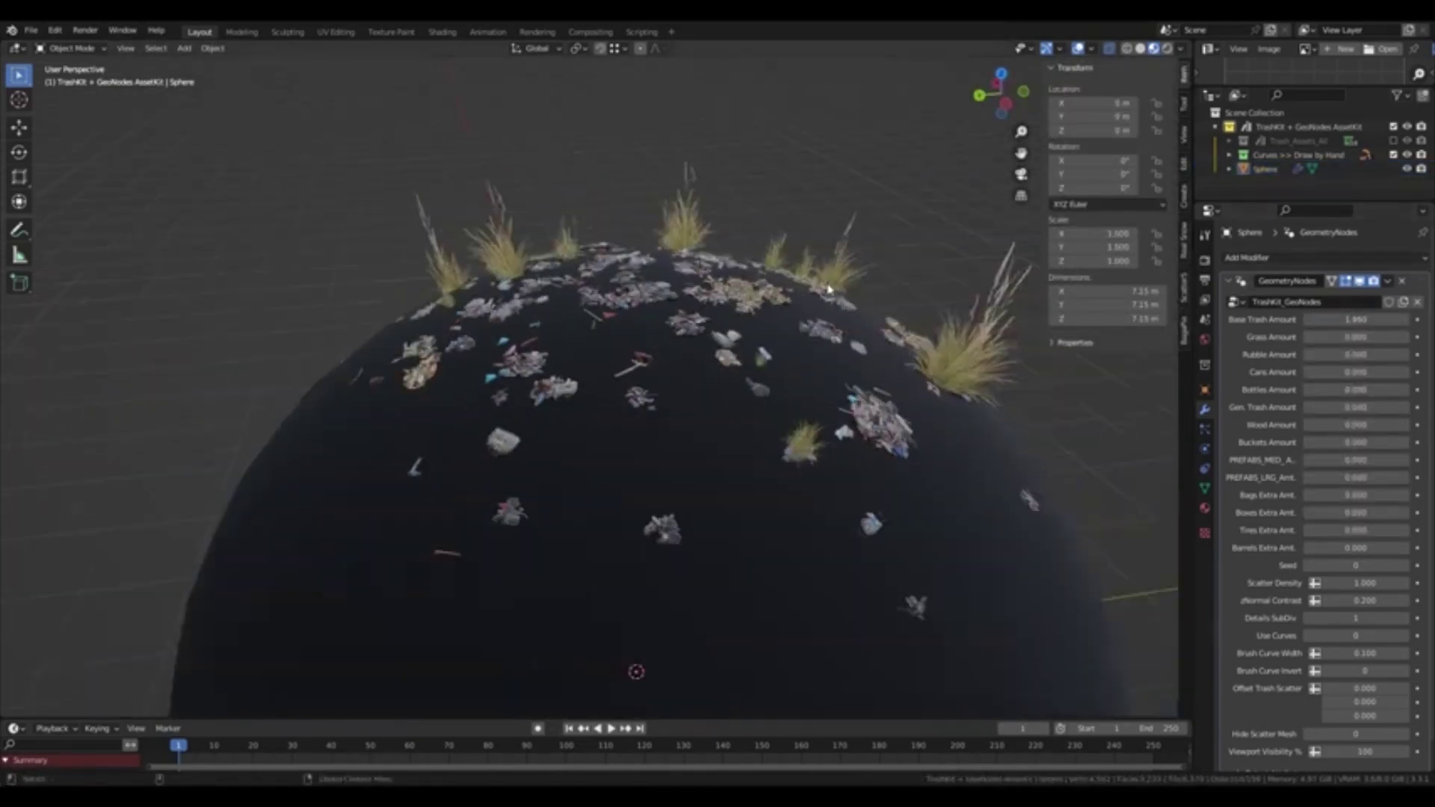
left_click(1408, 567)
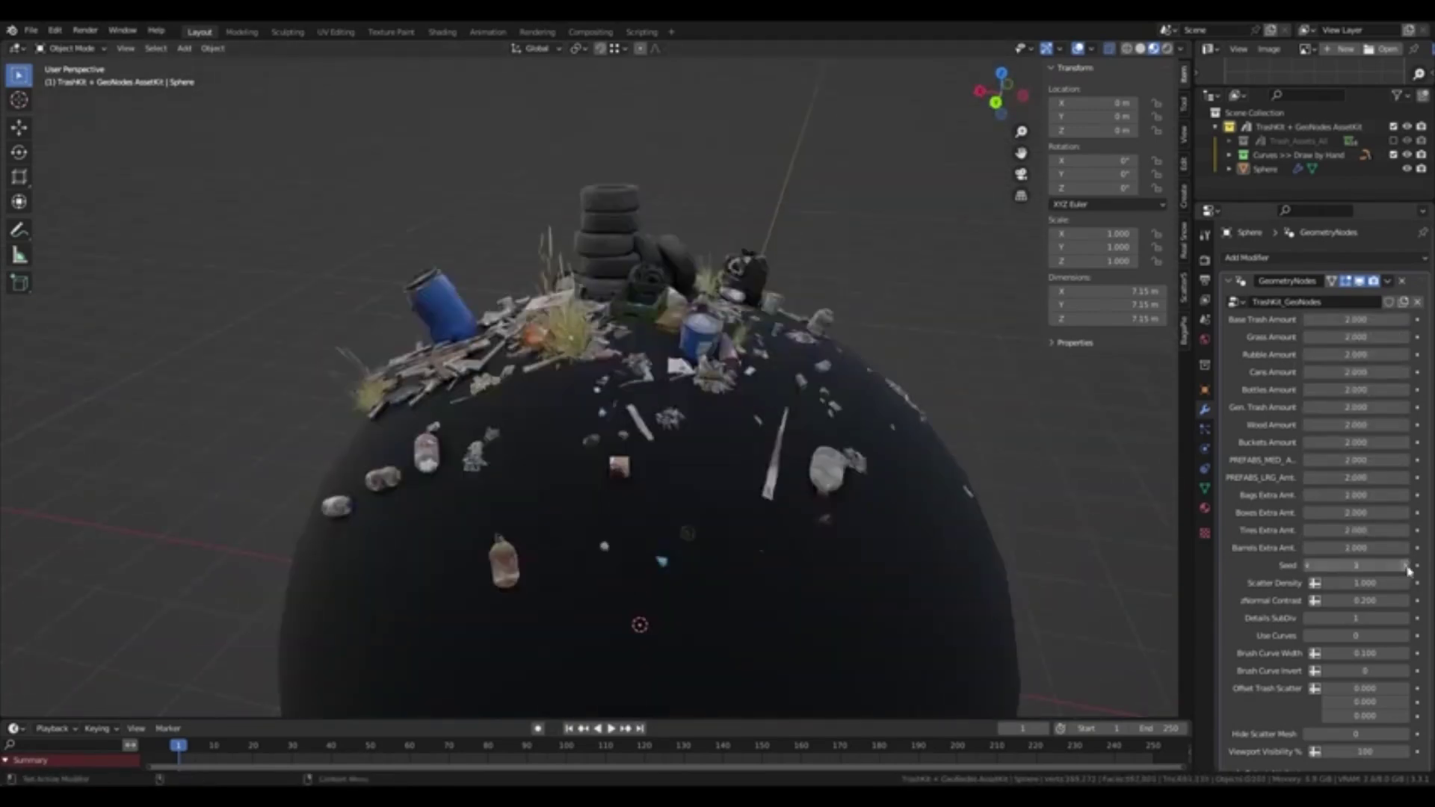
key("Return")
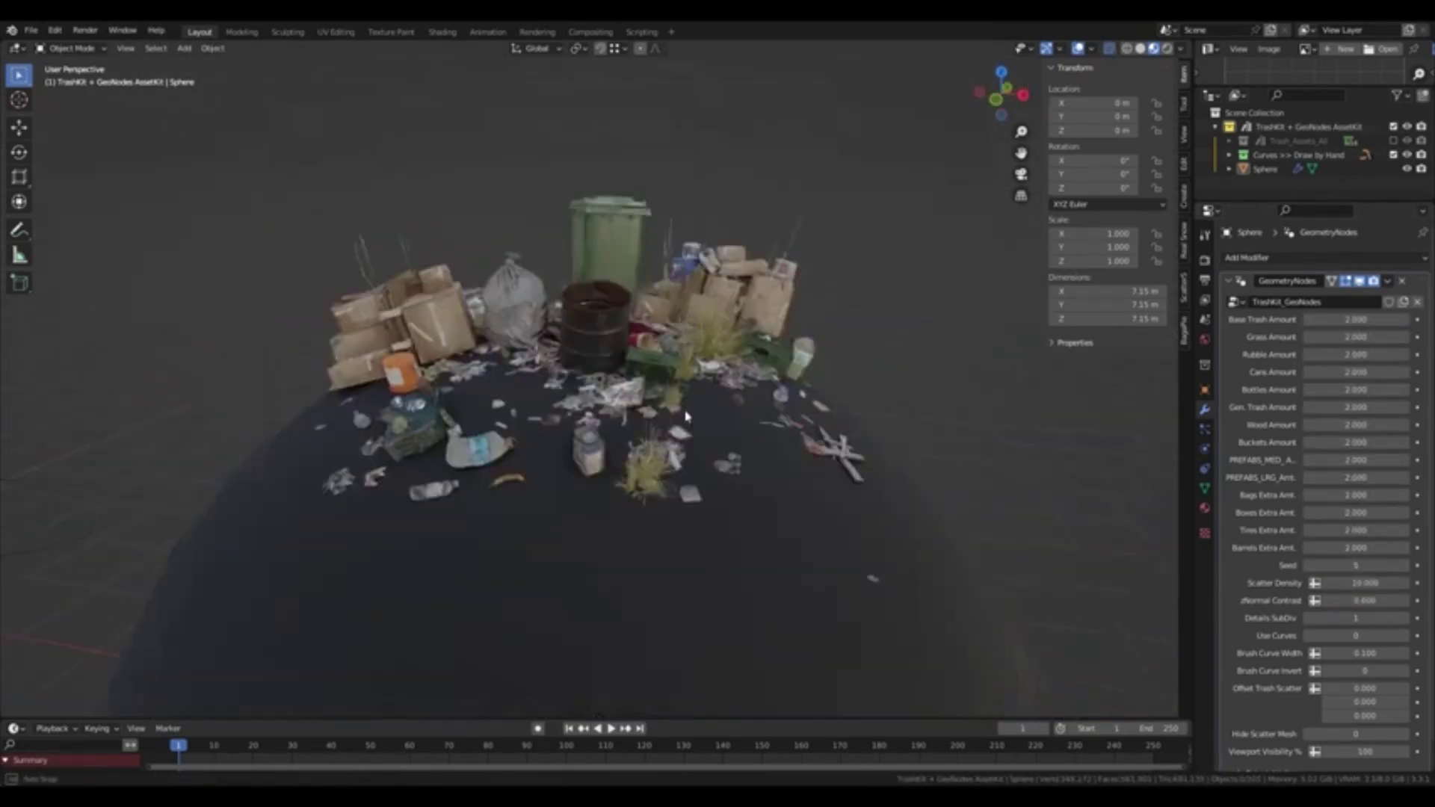
Step: Select the Draw BRUSH Curve object in the Curves >> Draw by Hand collection
middle_click_drag(686, 417, 921, 504)
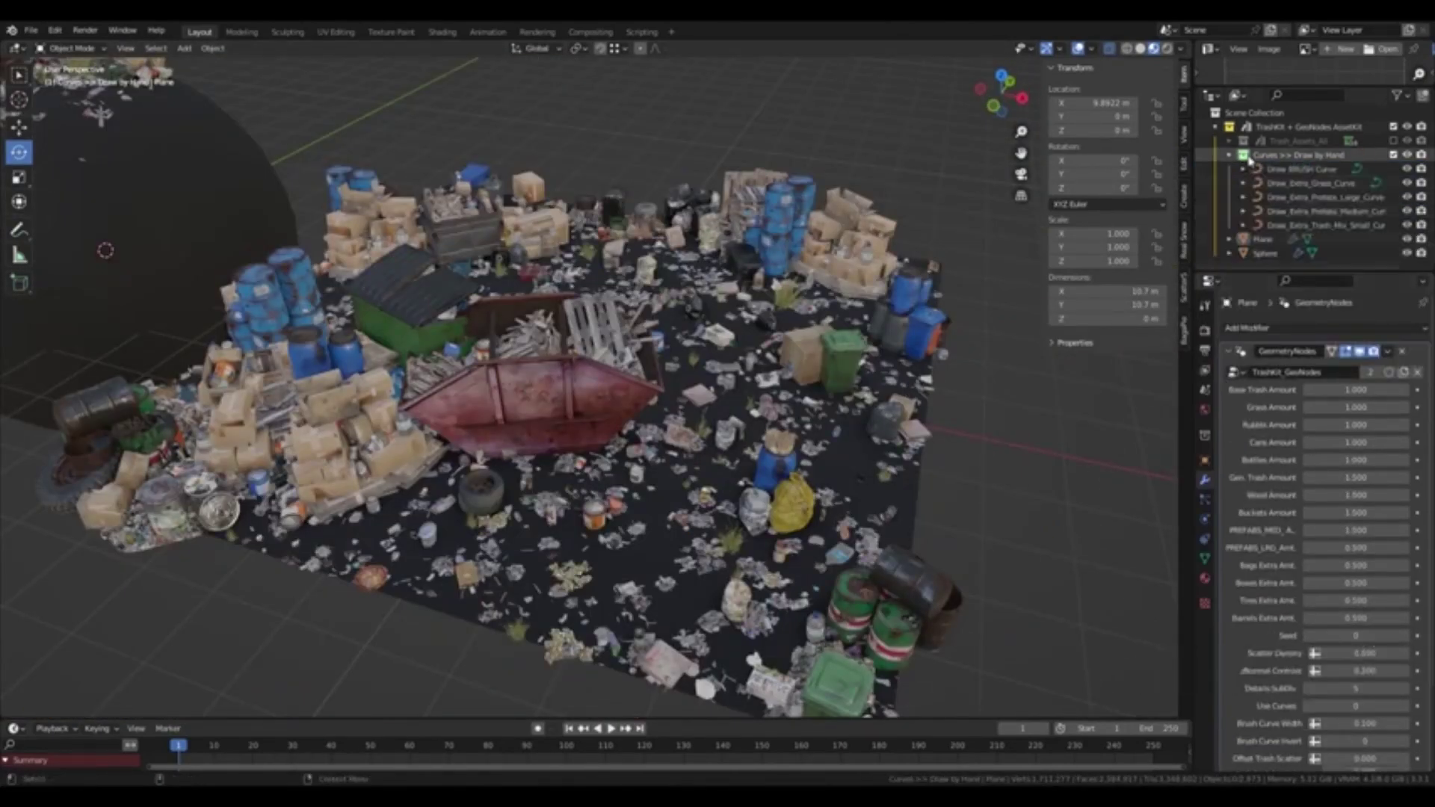
left_click(1301, 168)
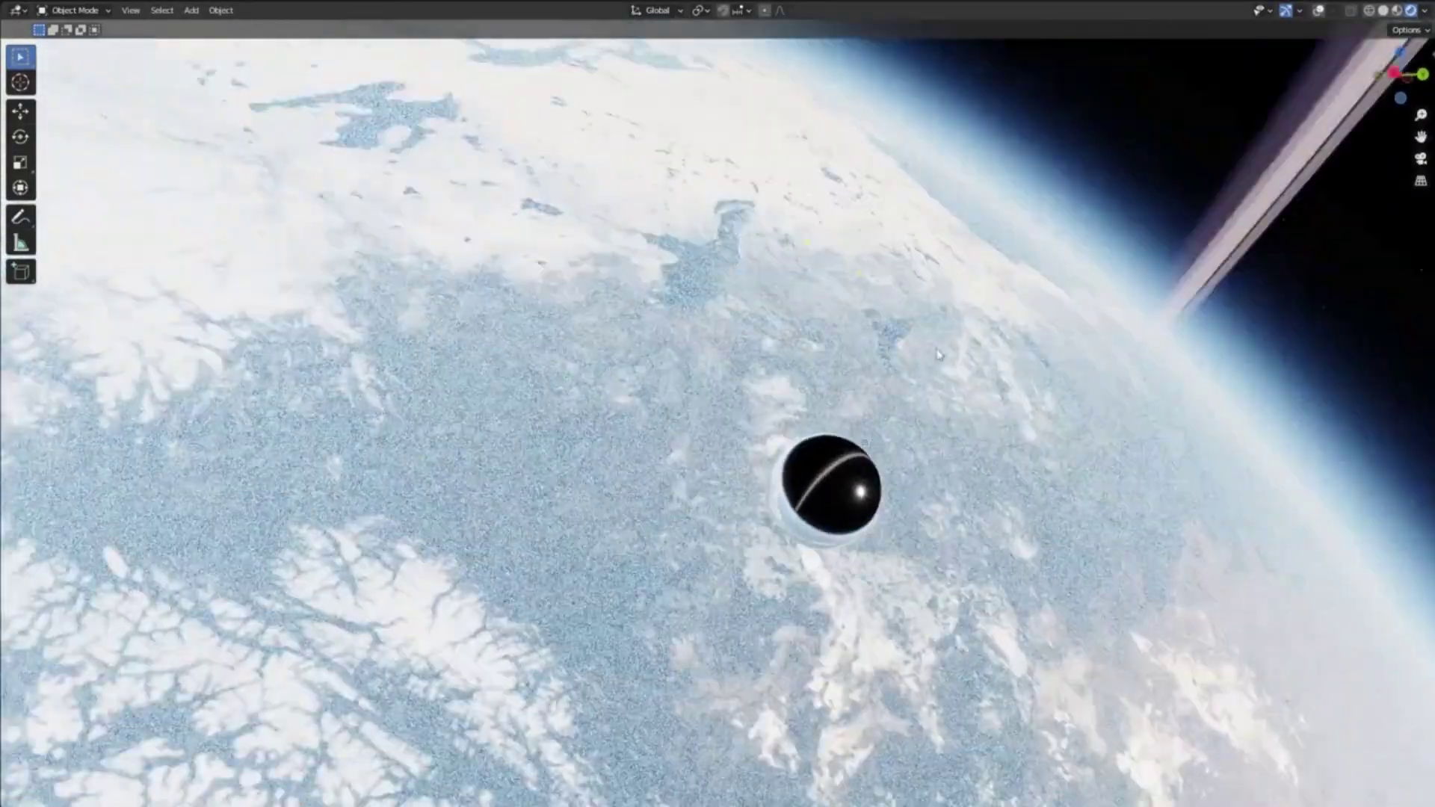
Step: Toggle Viewport Overlays on with Shift+Alt+Z
key("shift+alt+z")
key("shift+alt+z")
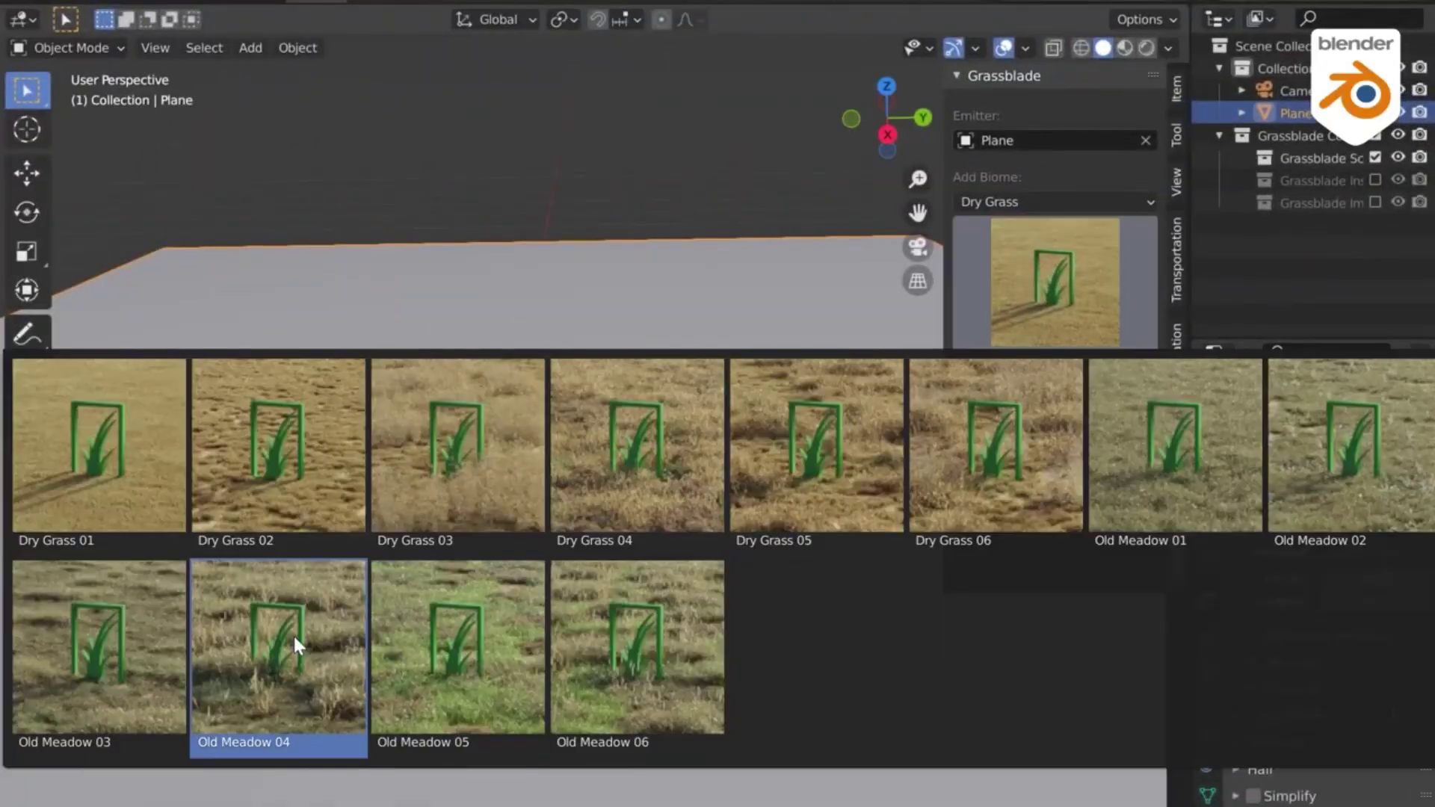
Step: Load the Old Meadow 04 biome onto the plane and preview it in Rendered shading
left_click(293, 634)
left_click(1006, 367)
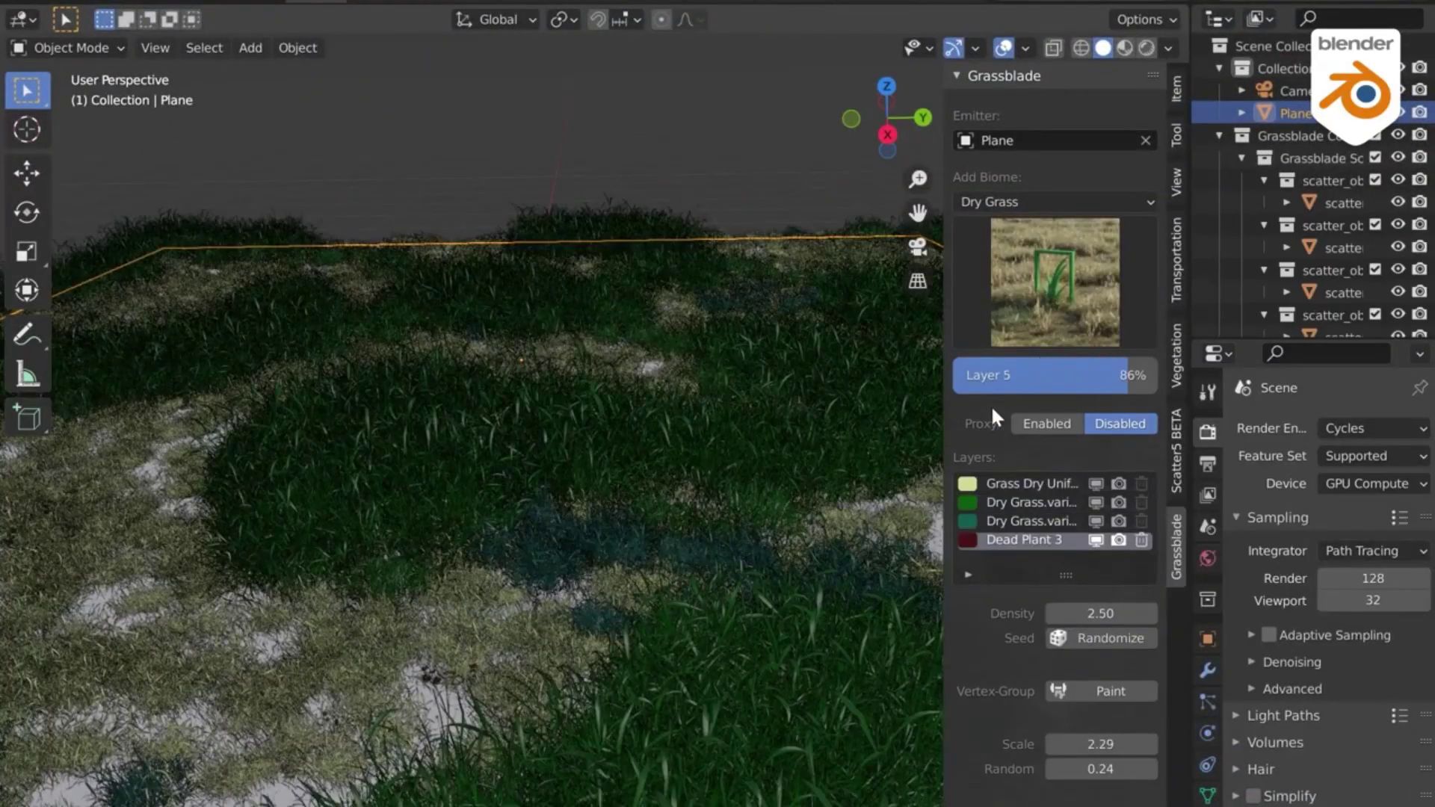
key("shift+z")
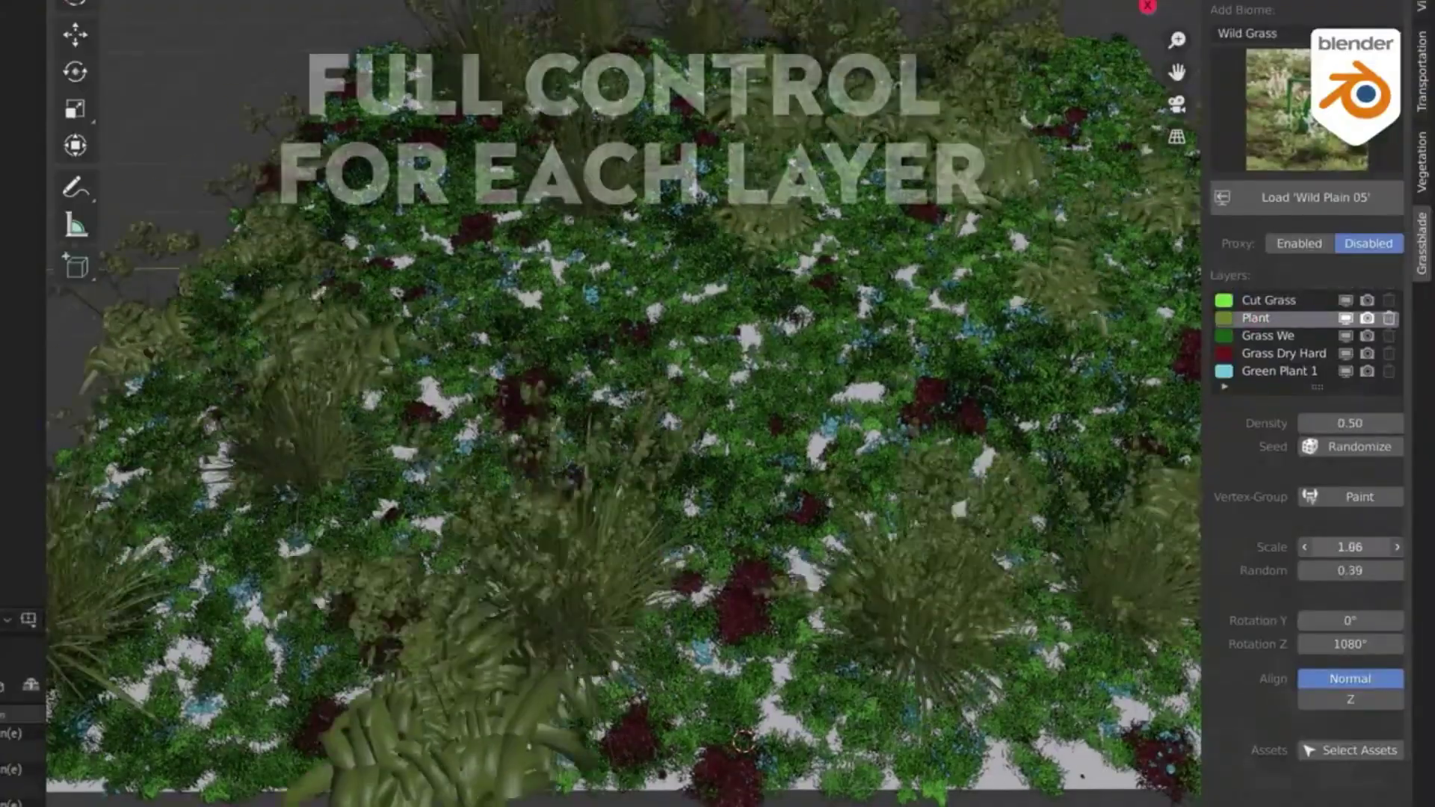
scroll(1324, 509, "down", 5)
left_click_drag(1331, 555, 1390, 555)
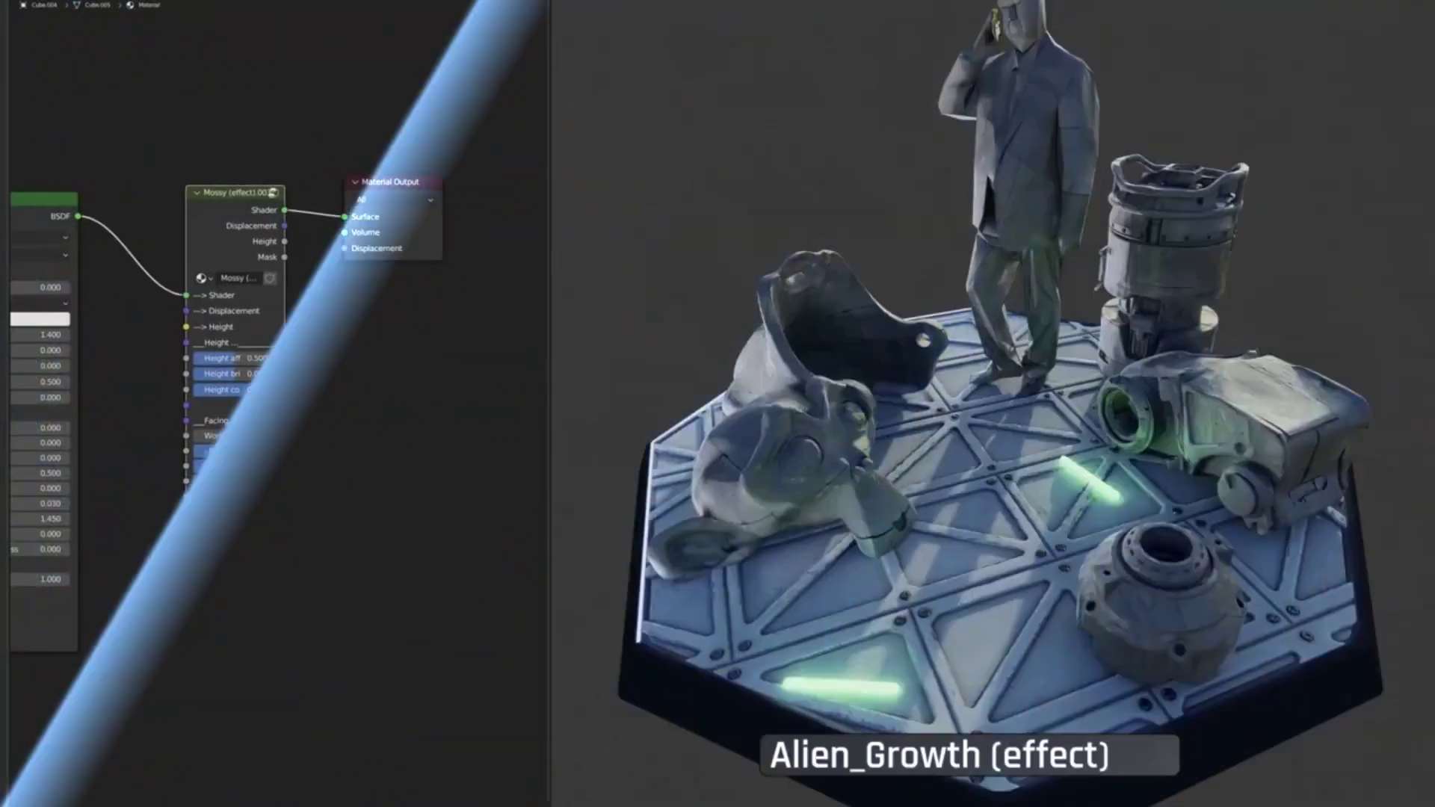
Step: Insert the Alien_growth node between the BSDF and Material Output nodes
left_click_drag(210, 221, 204, 187)
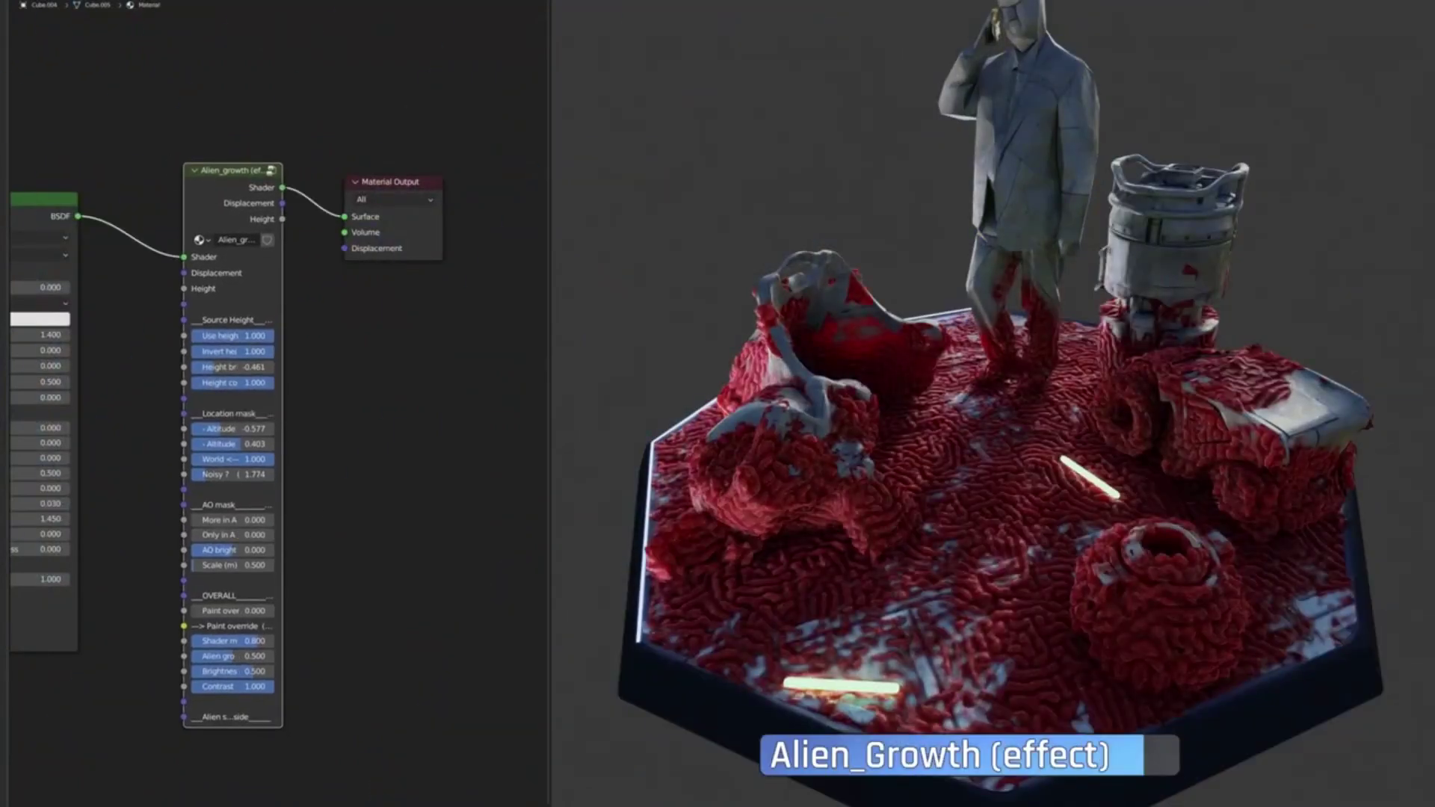